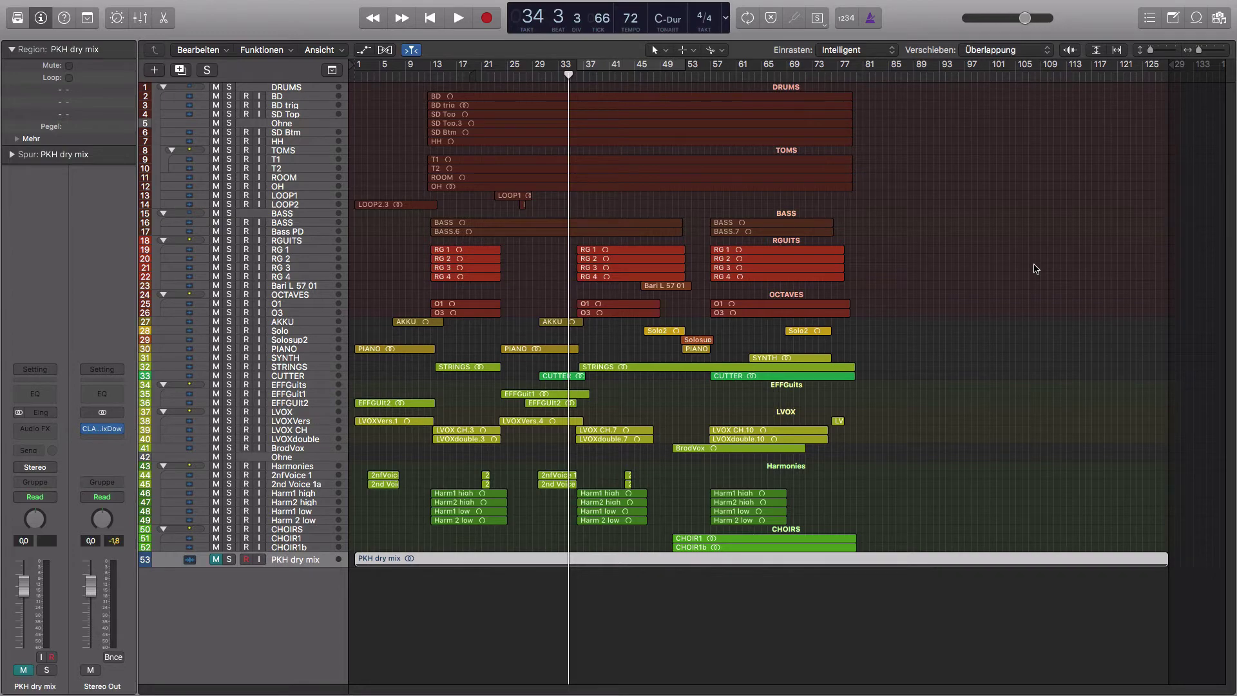
key("x")
key("x")
- Collapse the DRUMS, RGUITS, OCTAVES, EFFGuits, LVOX, Harmonies and CHOIRS track stacks
left_click(164, 87)
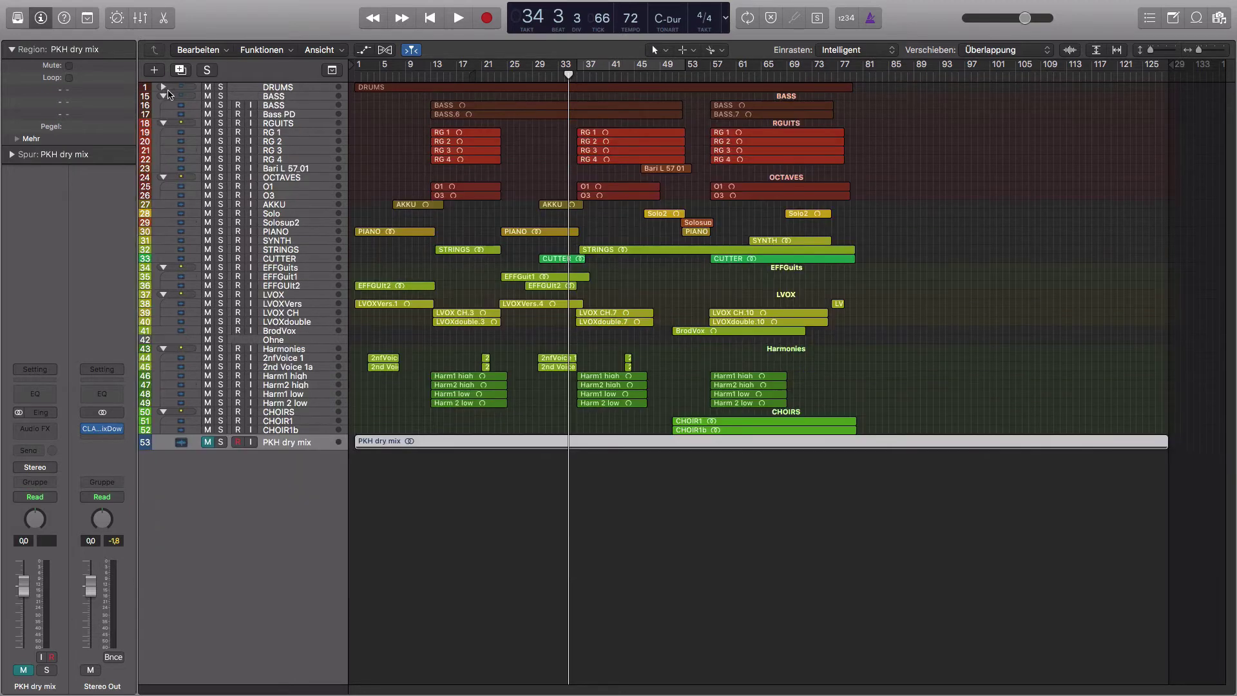
left_click(164, 123)
left_click(163, 133)
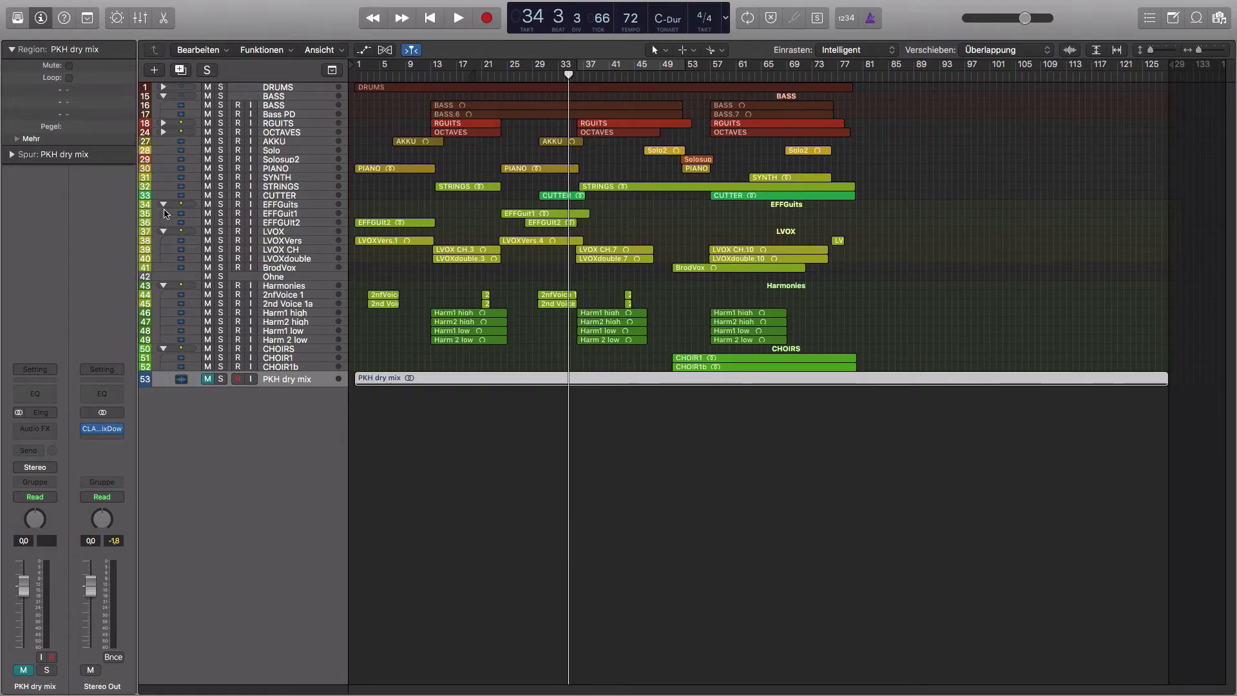
left_click(164, 204)
left_click(163, 213)
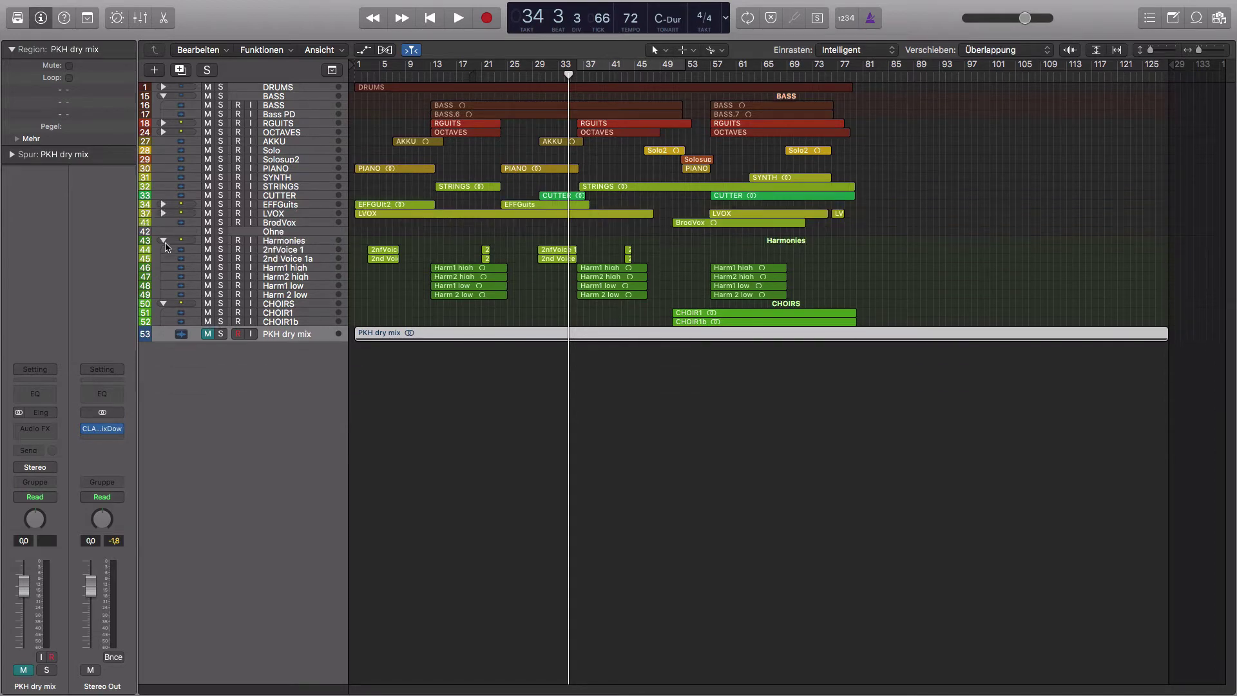
left_click(163, 241)
left_click(163, 249)
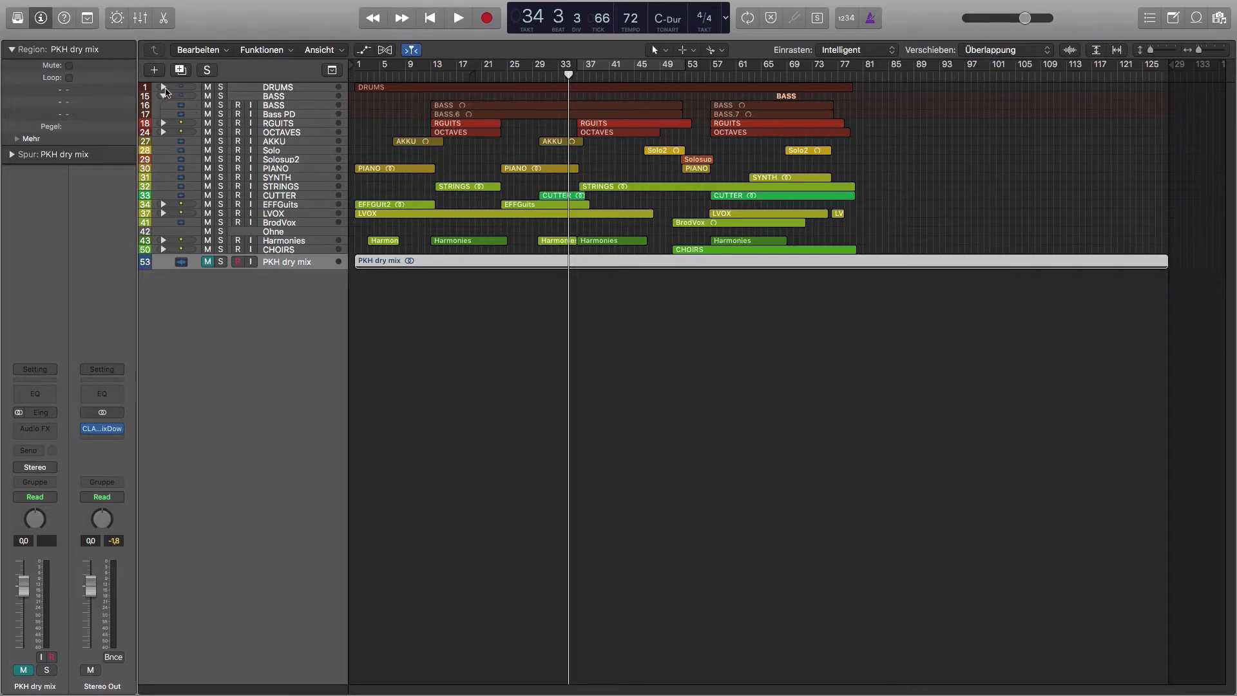
- Expand the DRUMS, RGUITS, OCTAVES, EFFGuits, LVOX, Harmonies and CHOIRS track stacks again
left_click(164, 88)
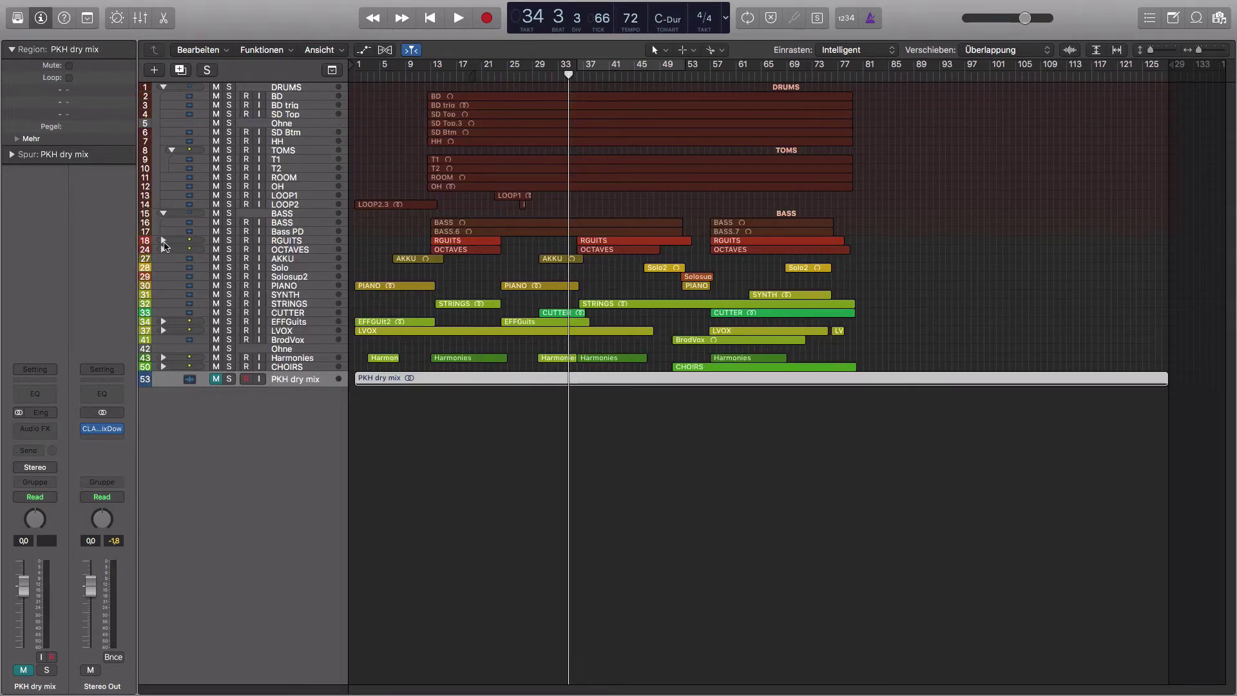
left_click(164, 241)
left_click(163, 294)
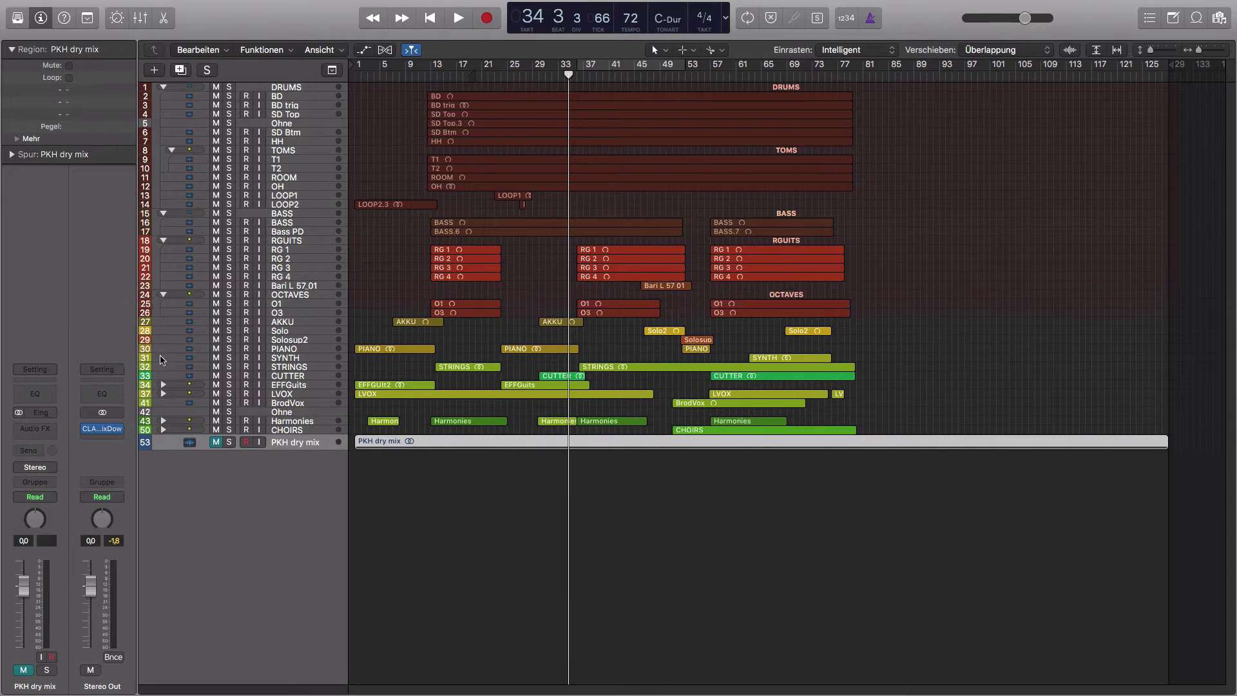
left_click(163, 386)
left_click(164, 412)
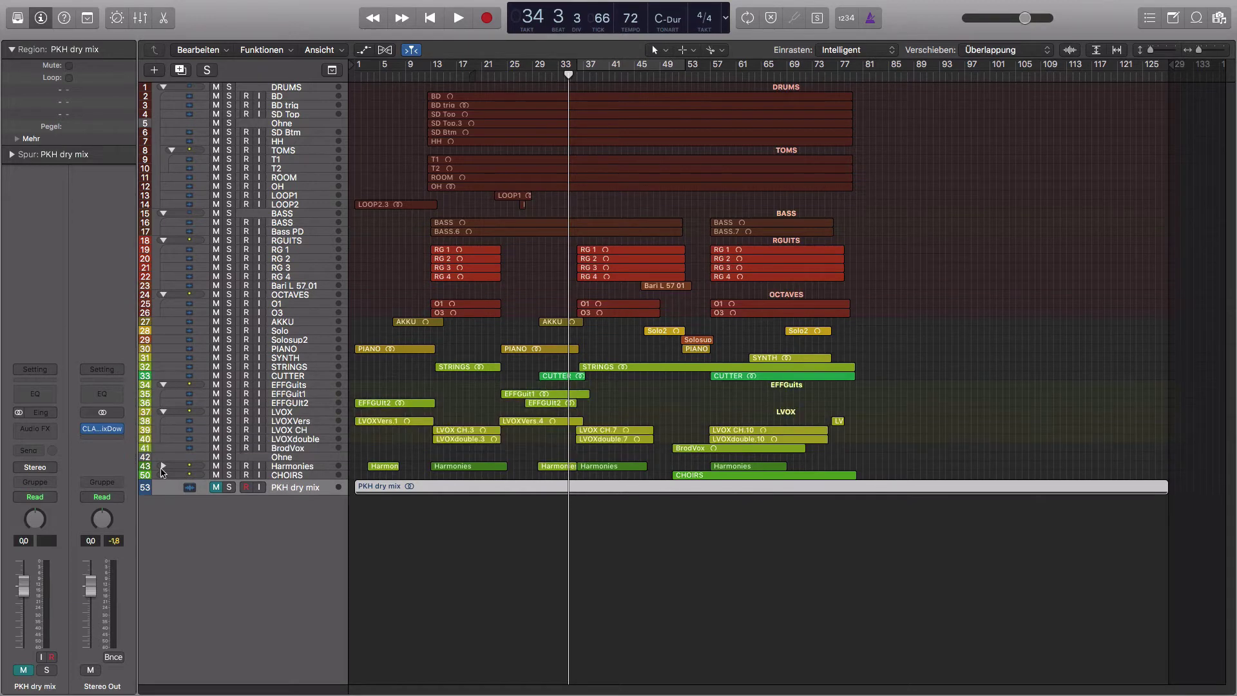
left_click(163, 466)
left_click(163, 529)
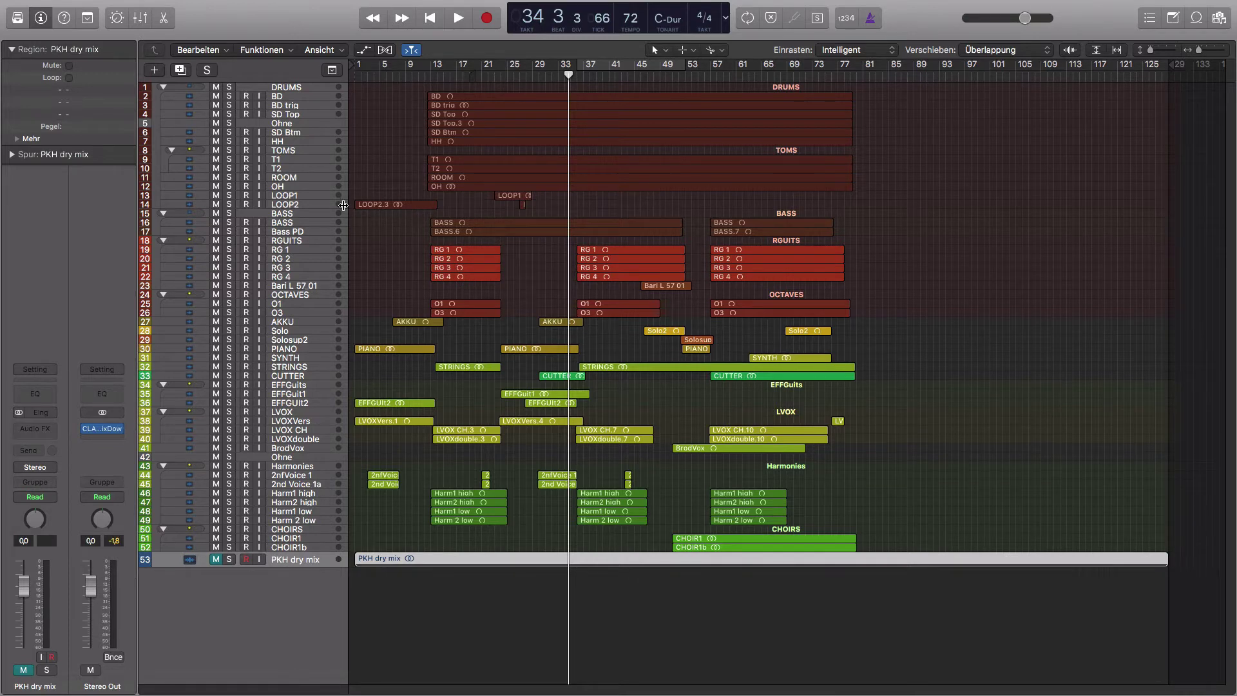
- Solo the LOOP2 track, play it from bar 7 for a short listen, and clear its solo
left_click(307, 205)
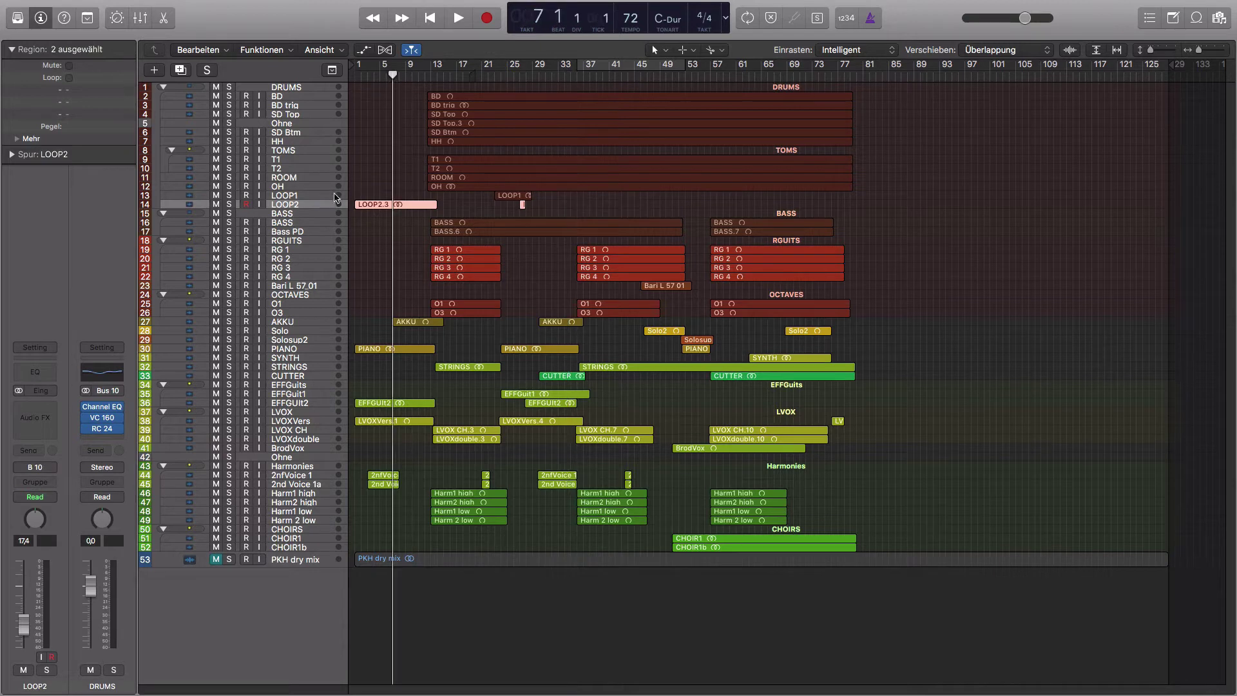
left_click(229, 204)
key("space")
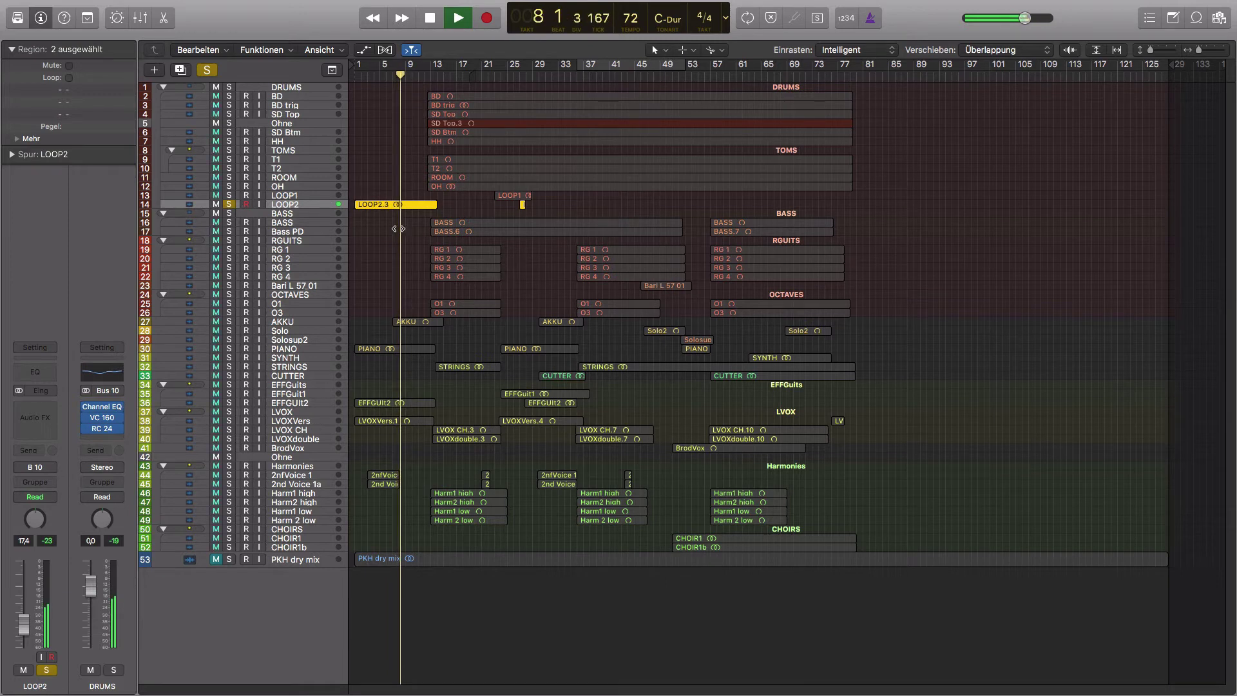
key("XF86AudioLowerVolume")
key("space")
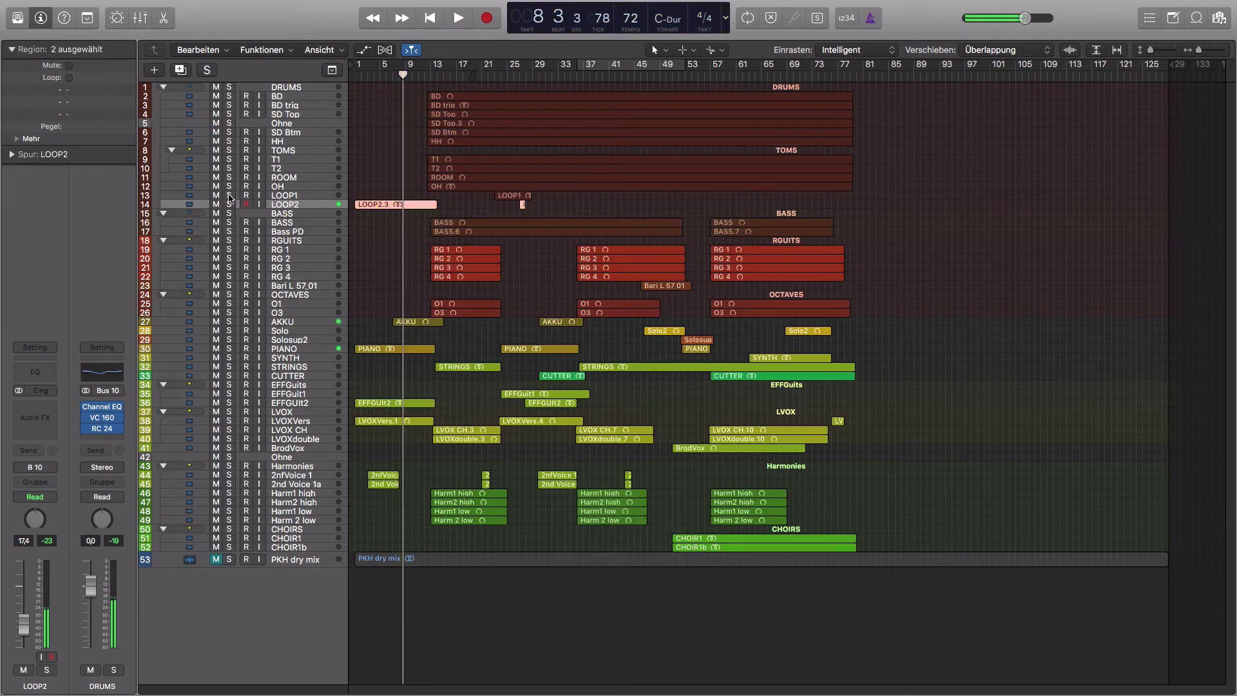
- Listen to the LOOP1 track in solo from bar 26 and stop playback
left_click(503, 195)
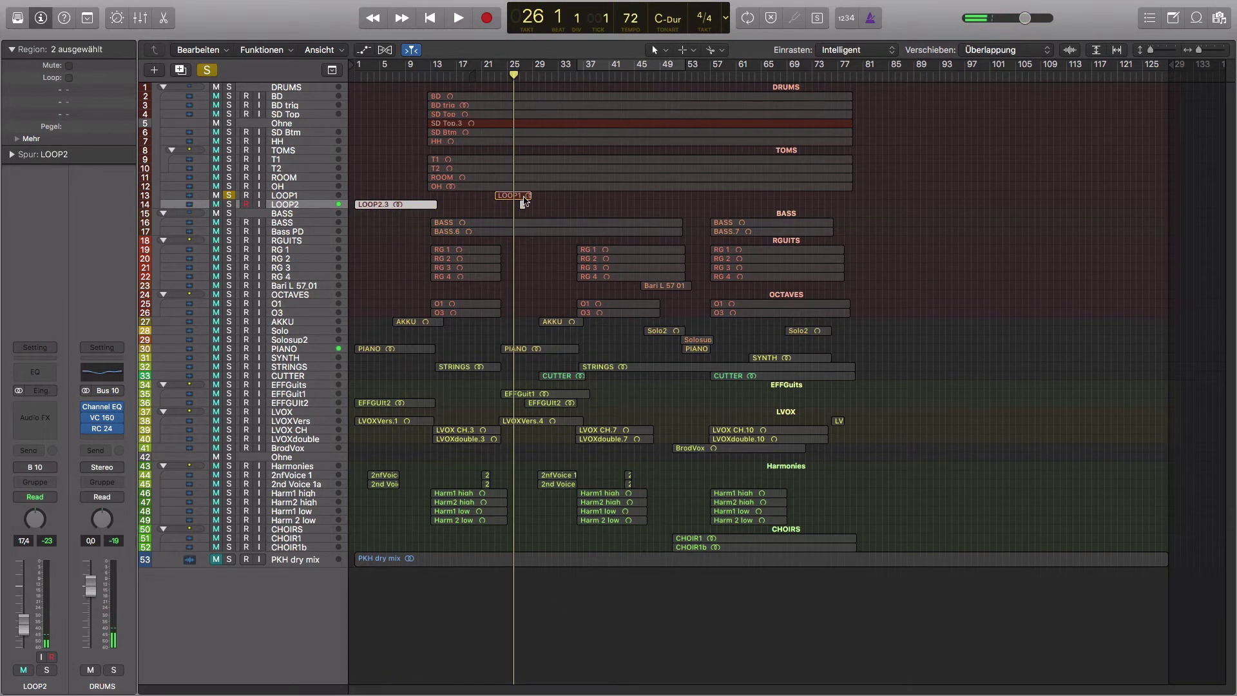
key("space")
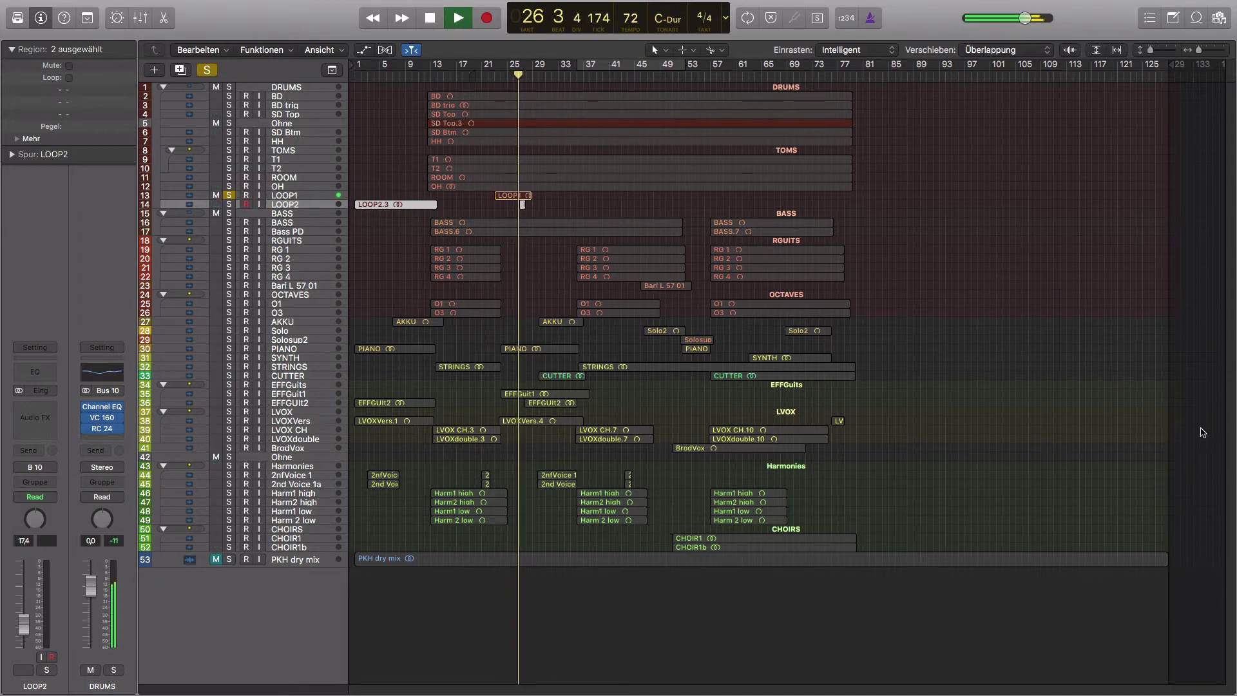
key("space")
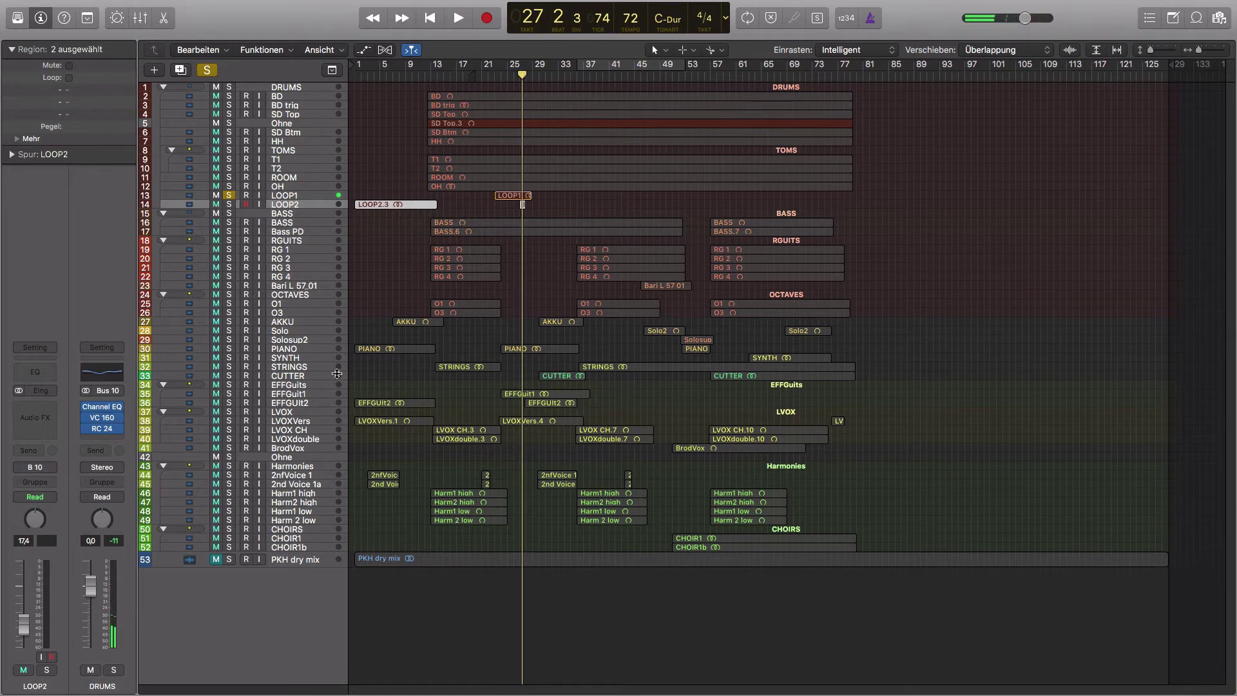
- Switch the solo from LOOP1 to the CUTTER track, play it from about bar 34, and clear the solo
left_click(309, 376)
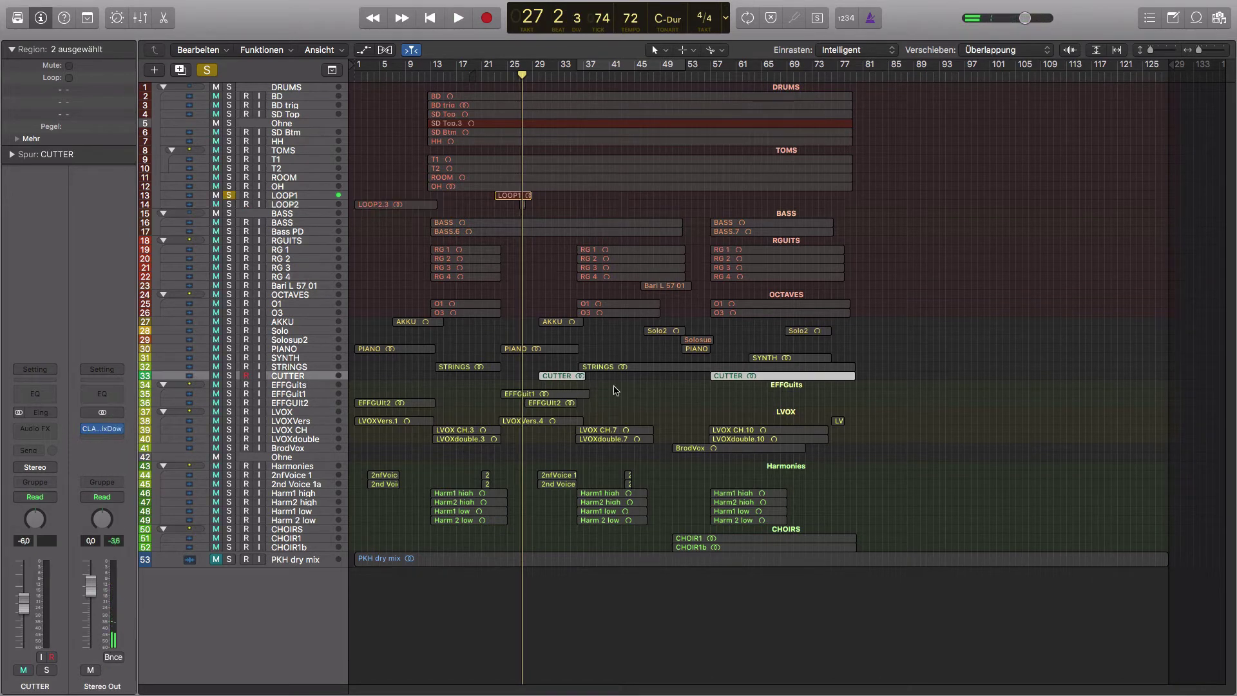
left_click(229, 376)
left_click(229, 195)
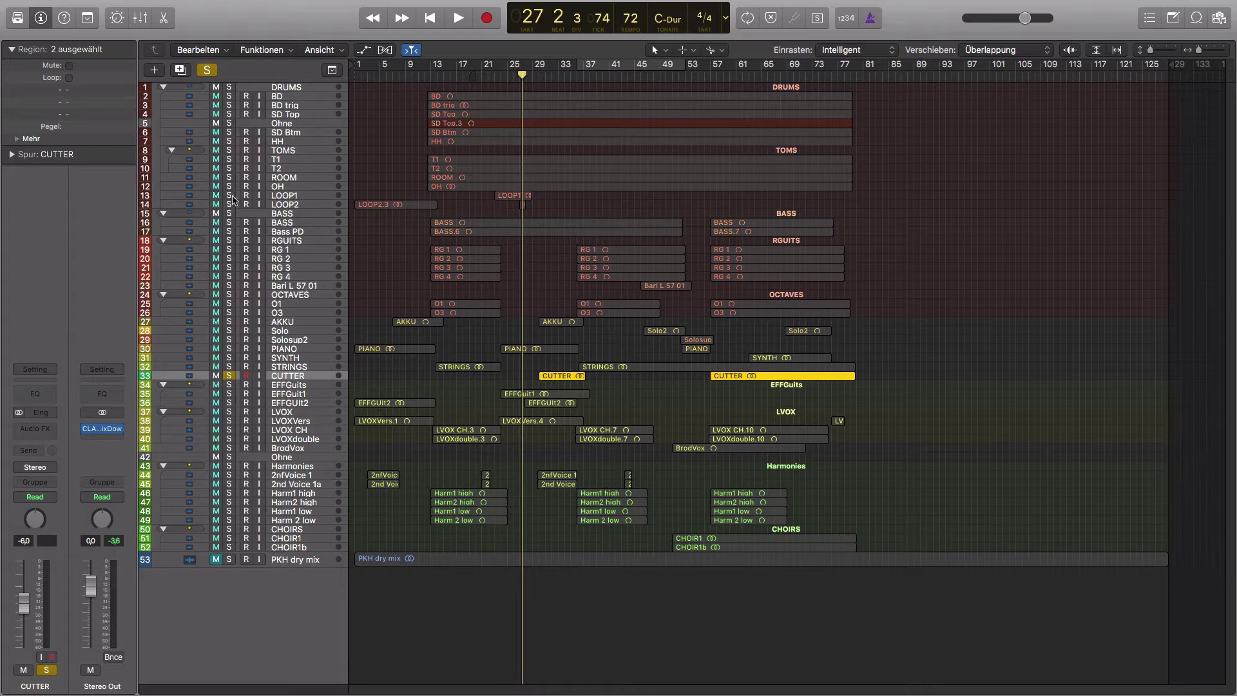
left_click(564, 75)
key("space")
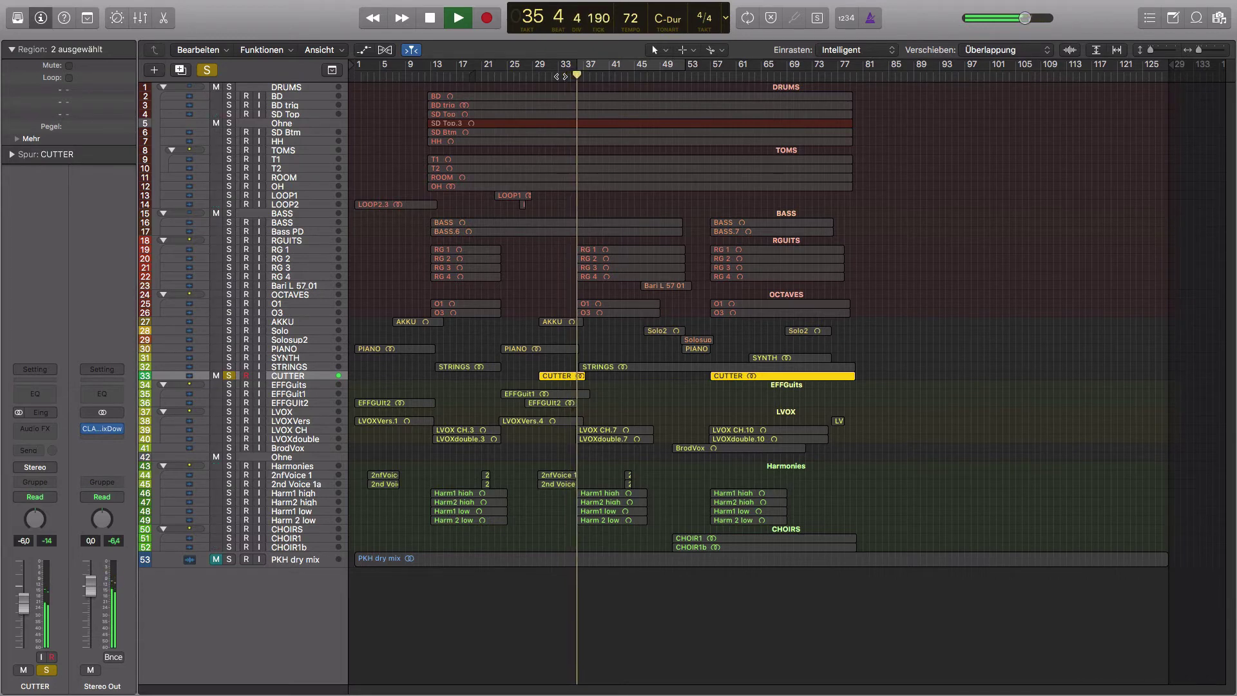
key("space")
left_click(229, 377)
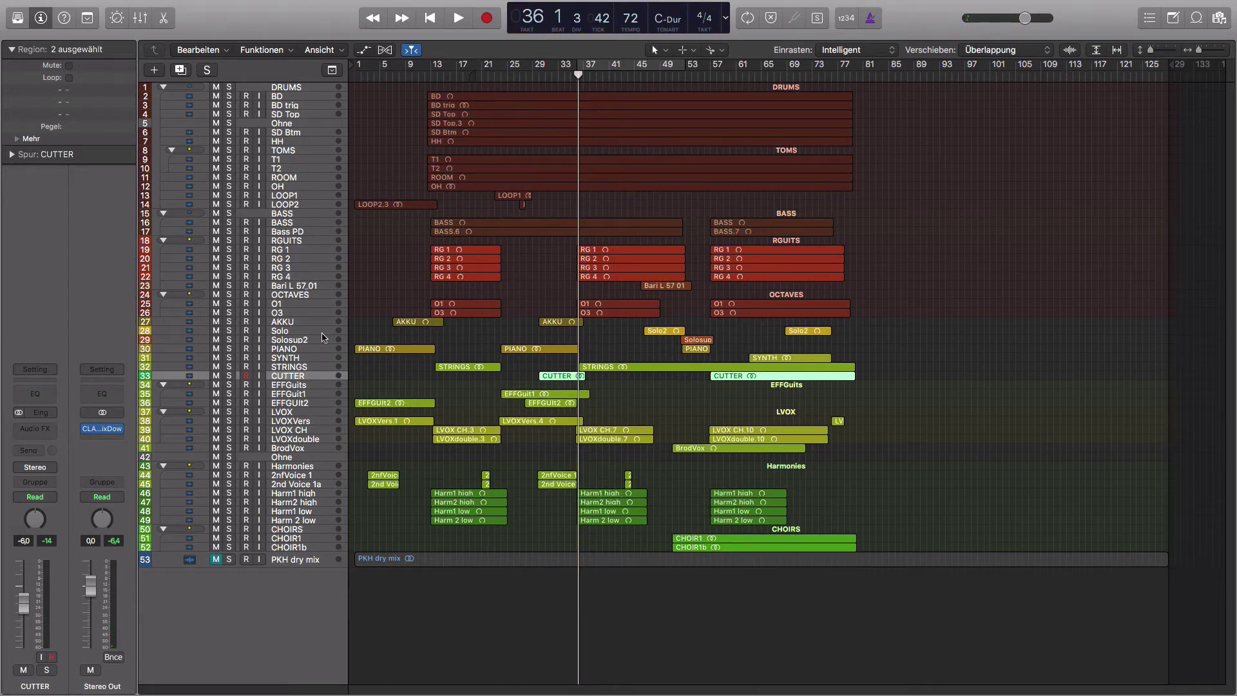
- Solo the Solosup2 track, play it from bar 52, and clear its solo
left_click(285, 341)
left_click(229, 340)
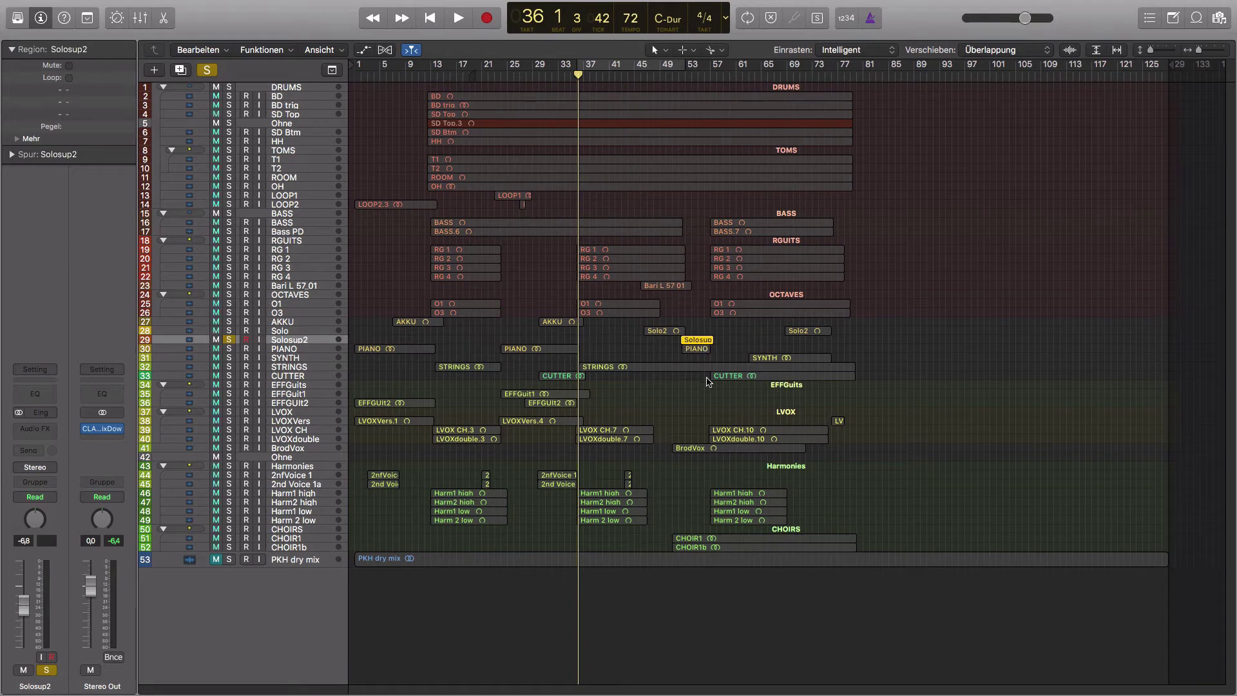
left_click(676, 77)
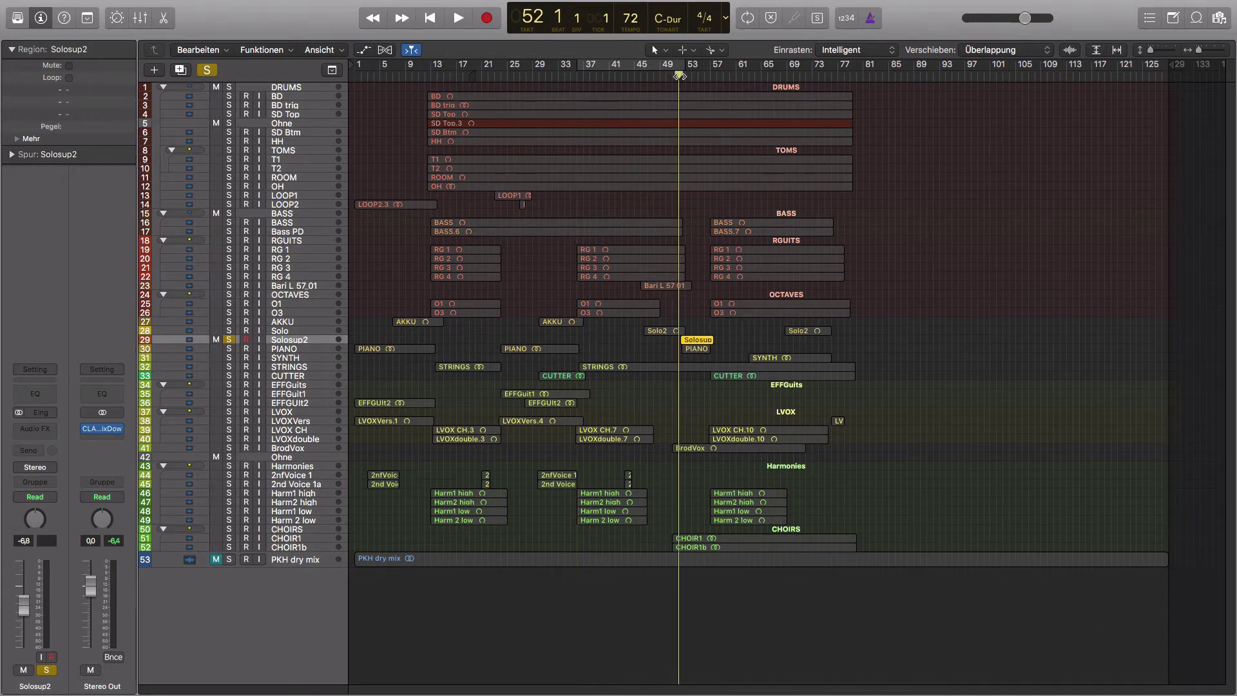
key("space")
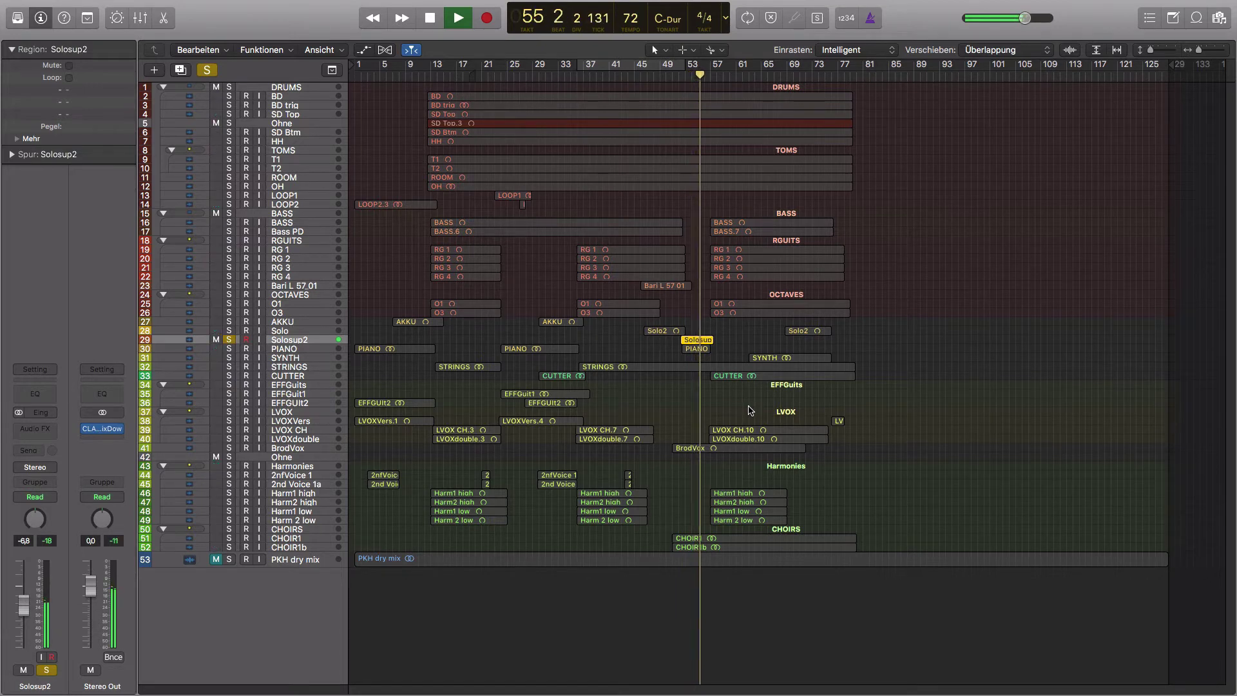
key("space")
left_click(230, 341)
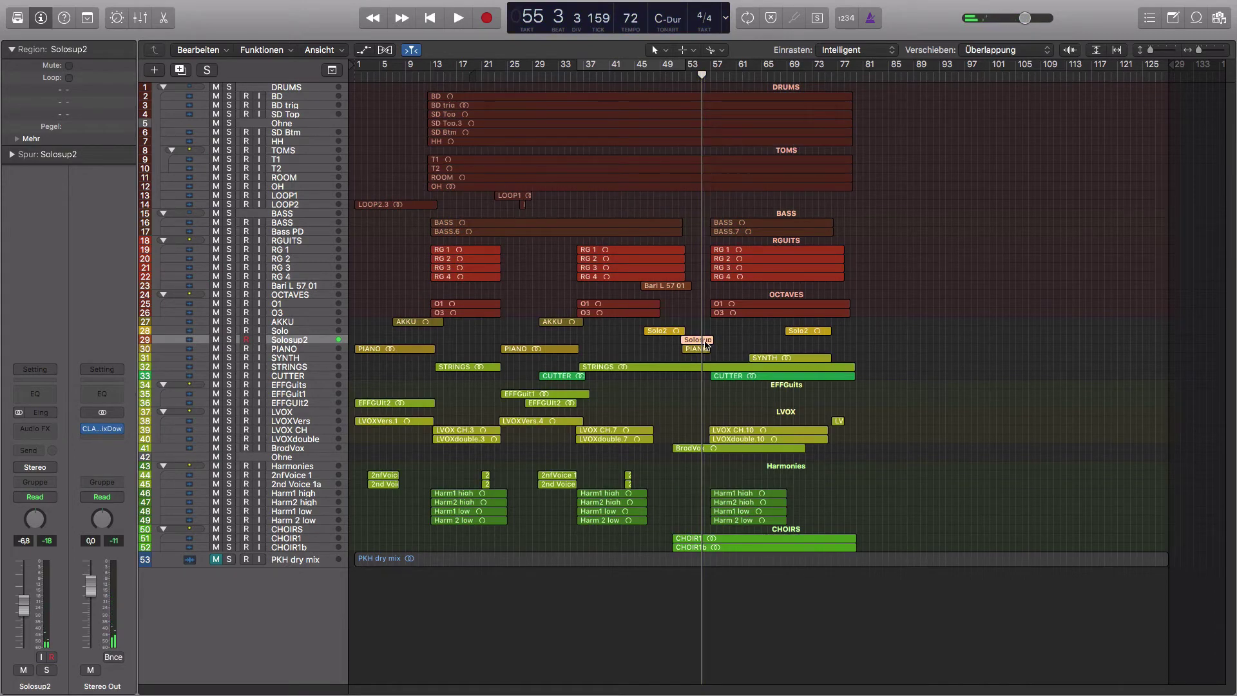
- Open the mixer, examine the channel strips and their plug-ins, sends and bus routing, and close it again
key("x")
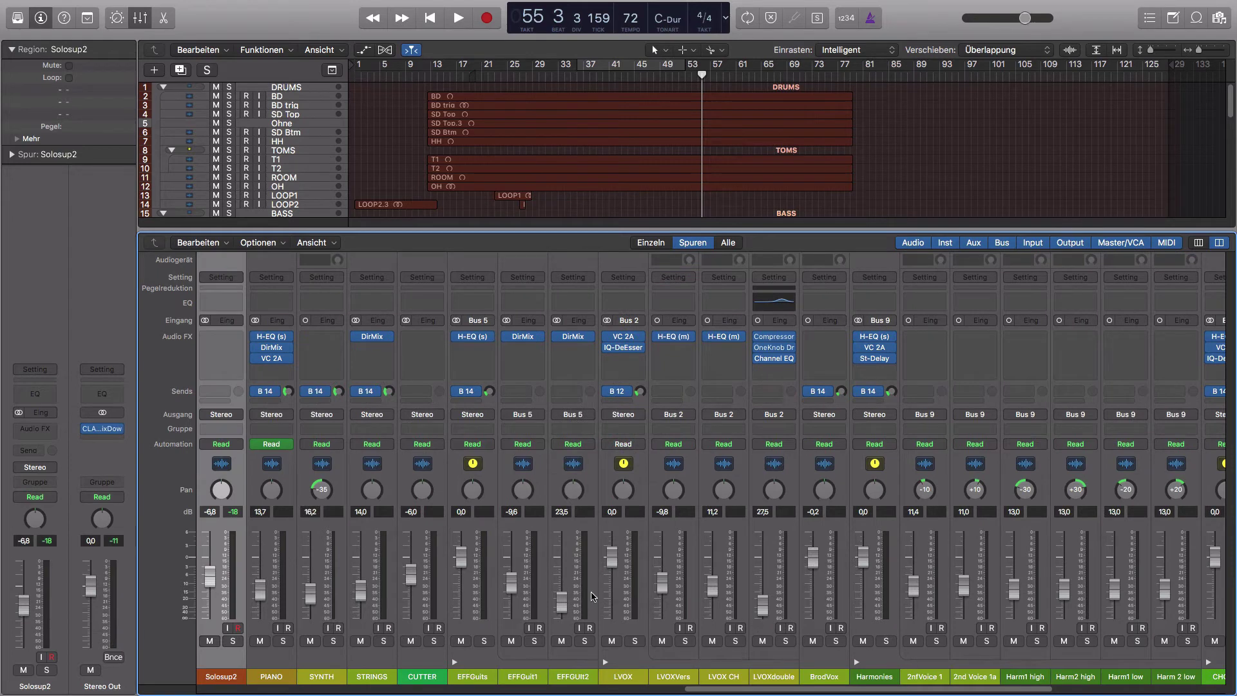
scroll(580, 603, "left", 5)
left_click(646, 674)
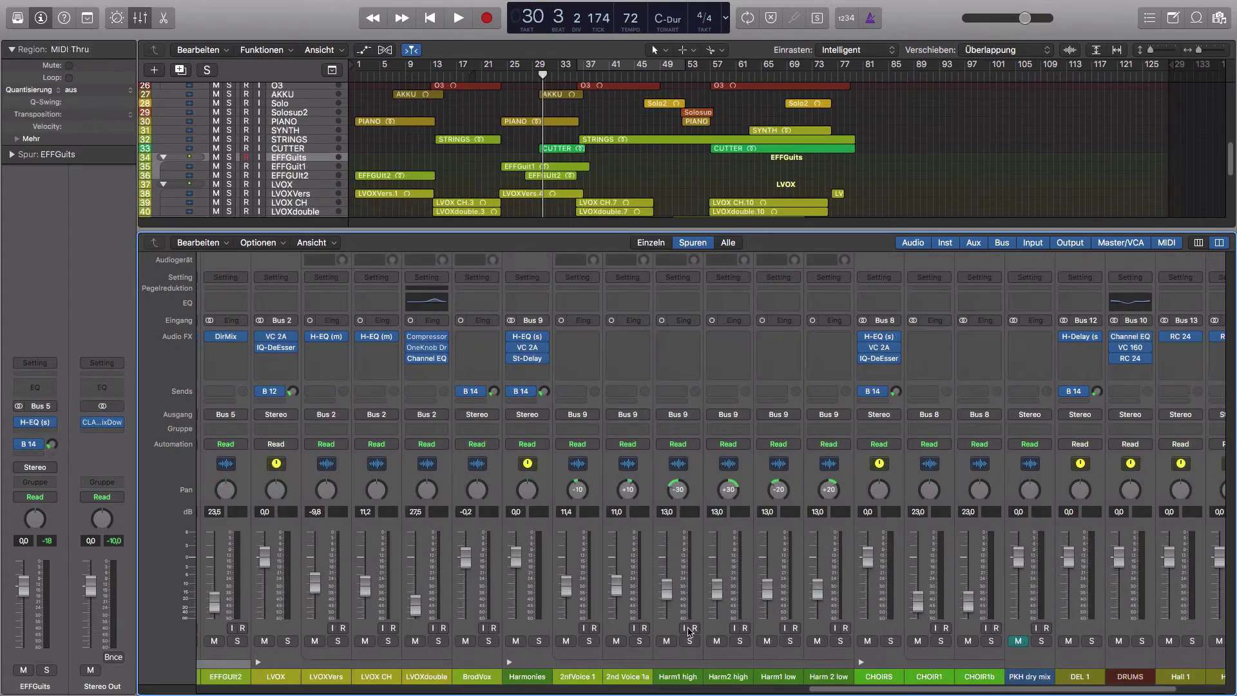
scroll(689, 631, "left", 5)
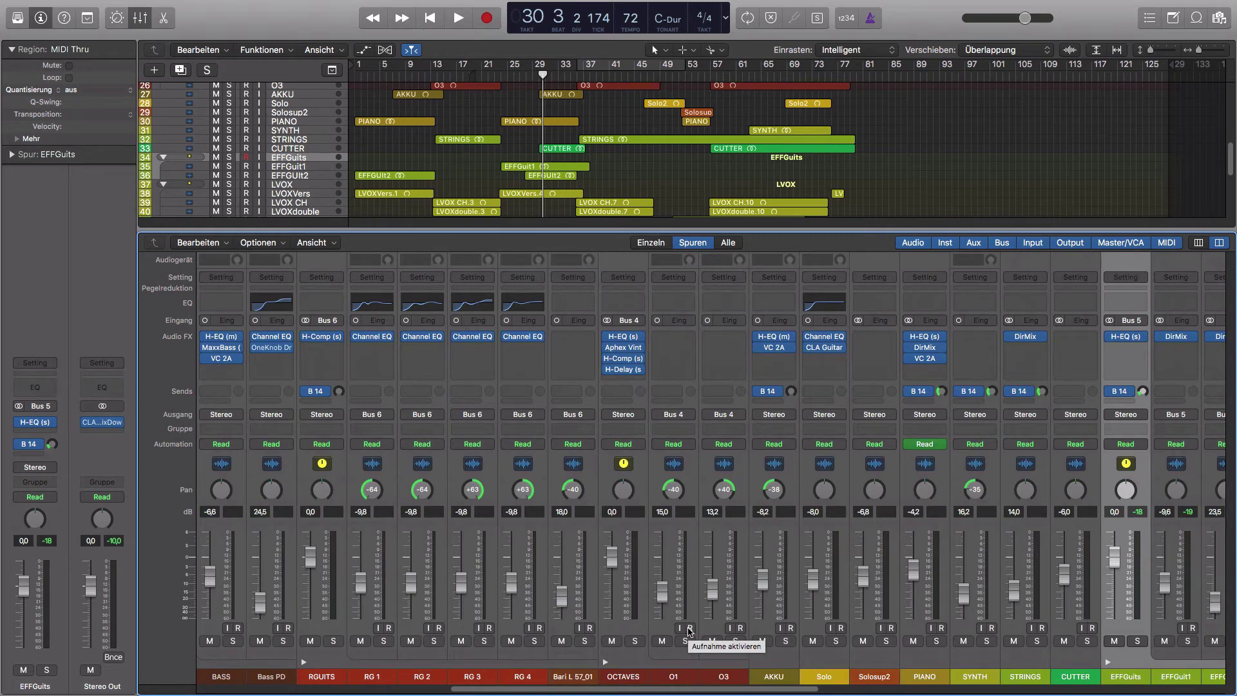
scroll(689, 631, "left", 2)
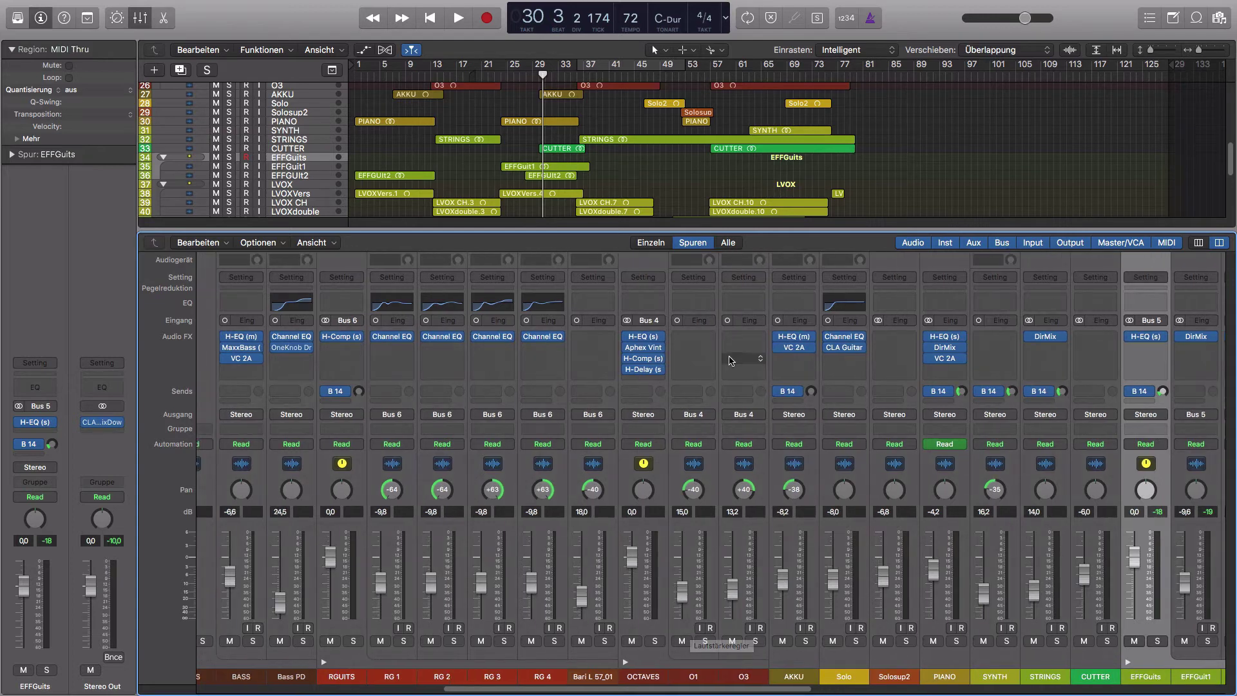
key("x")
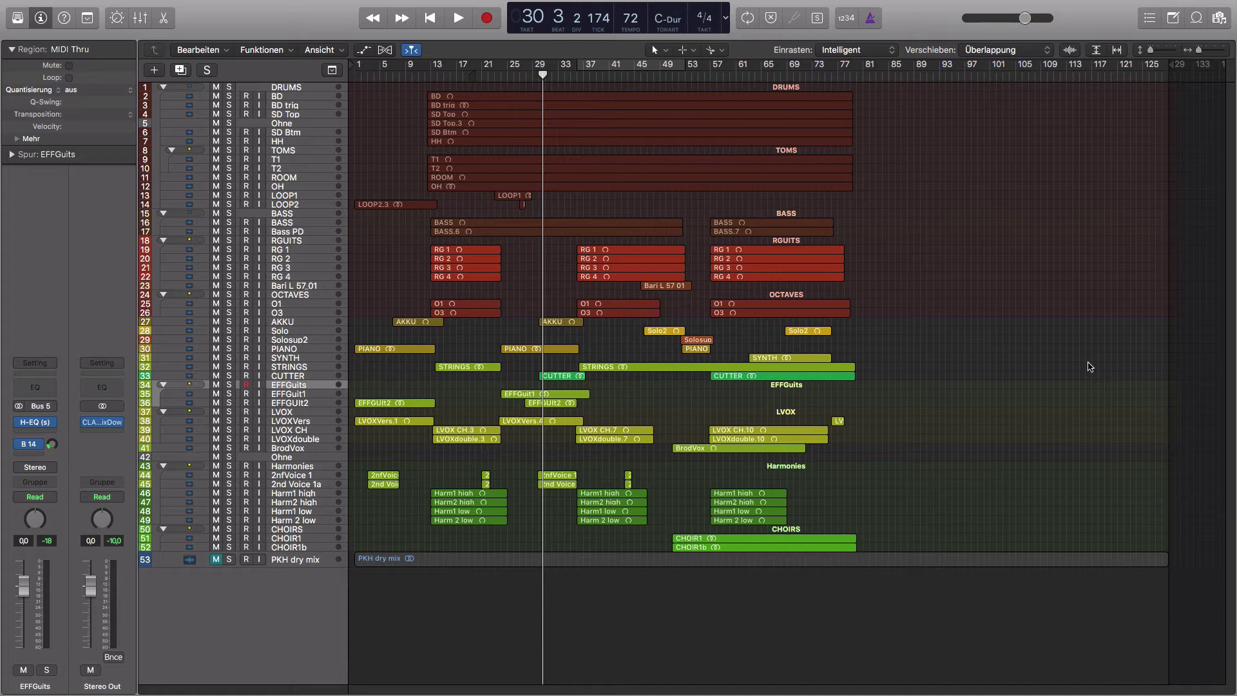
- Play the full mix from about bar 37 and stop after a few bars
left_click(583, 89)
key("space")
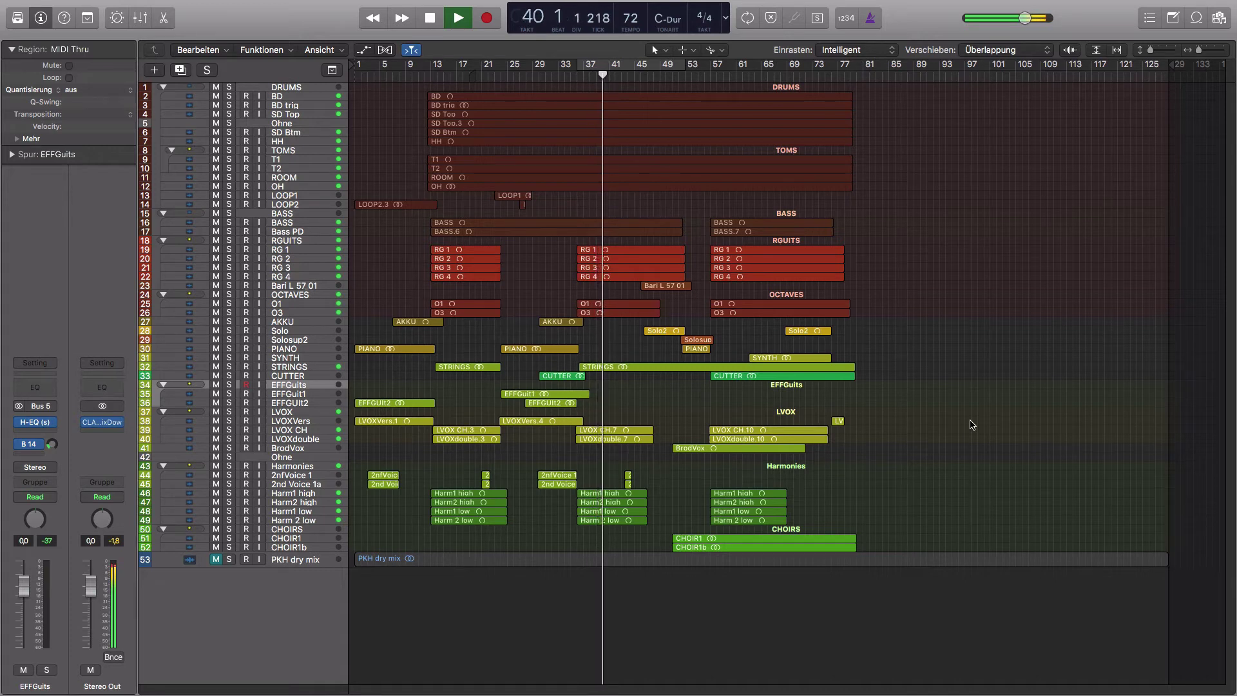
key("space")
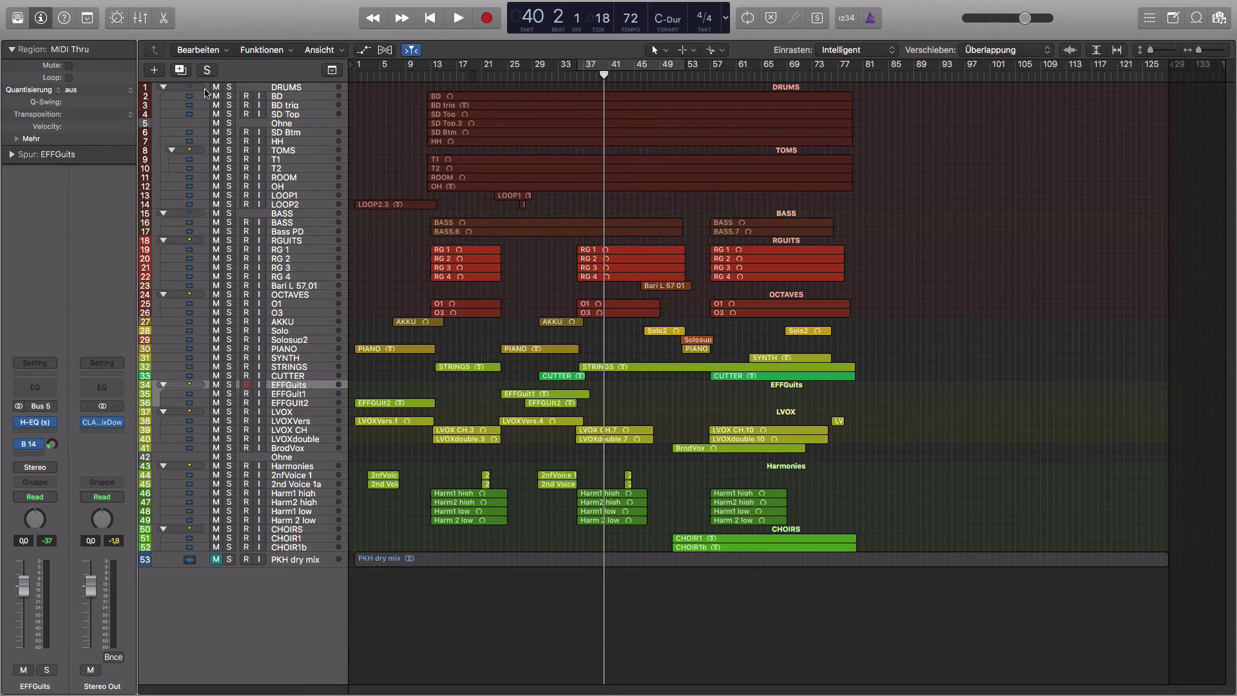
- Collapse the DRUMS track stack and move the playhead back to bar 35
left_click(164, 88)
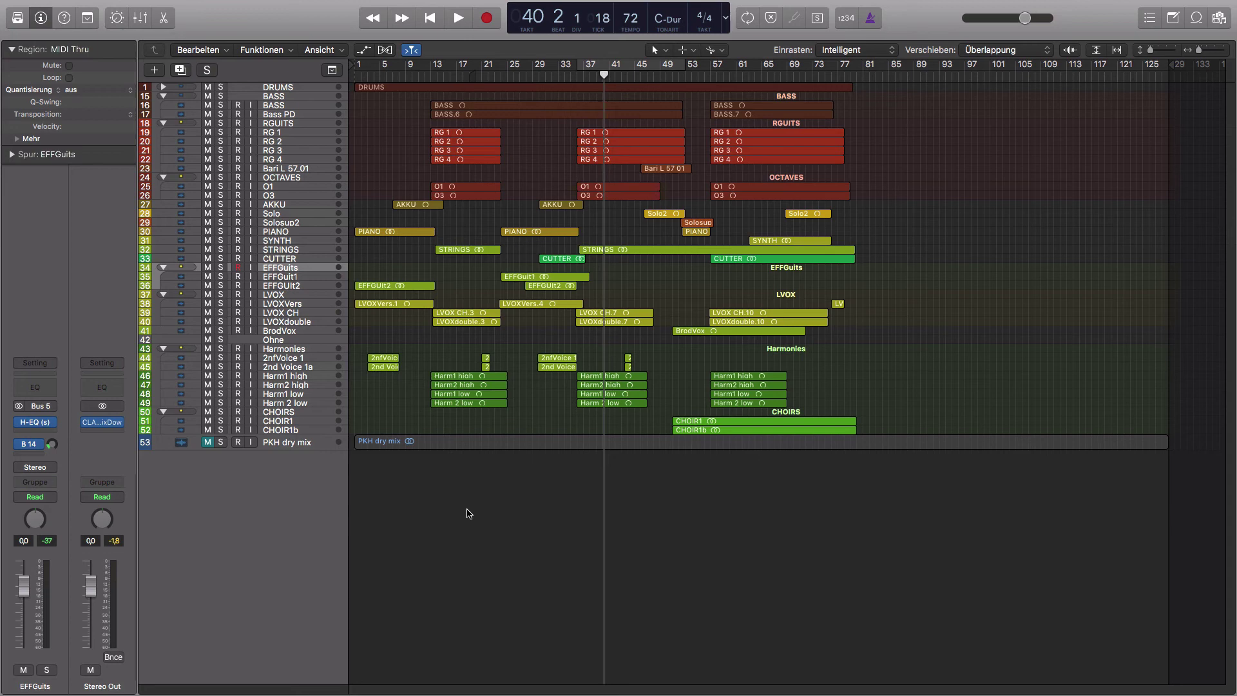
key("comma")
key("comma")
key("comma")
key("comma")
key("comma")
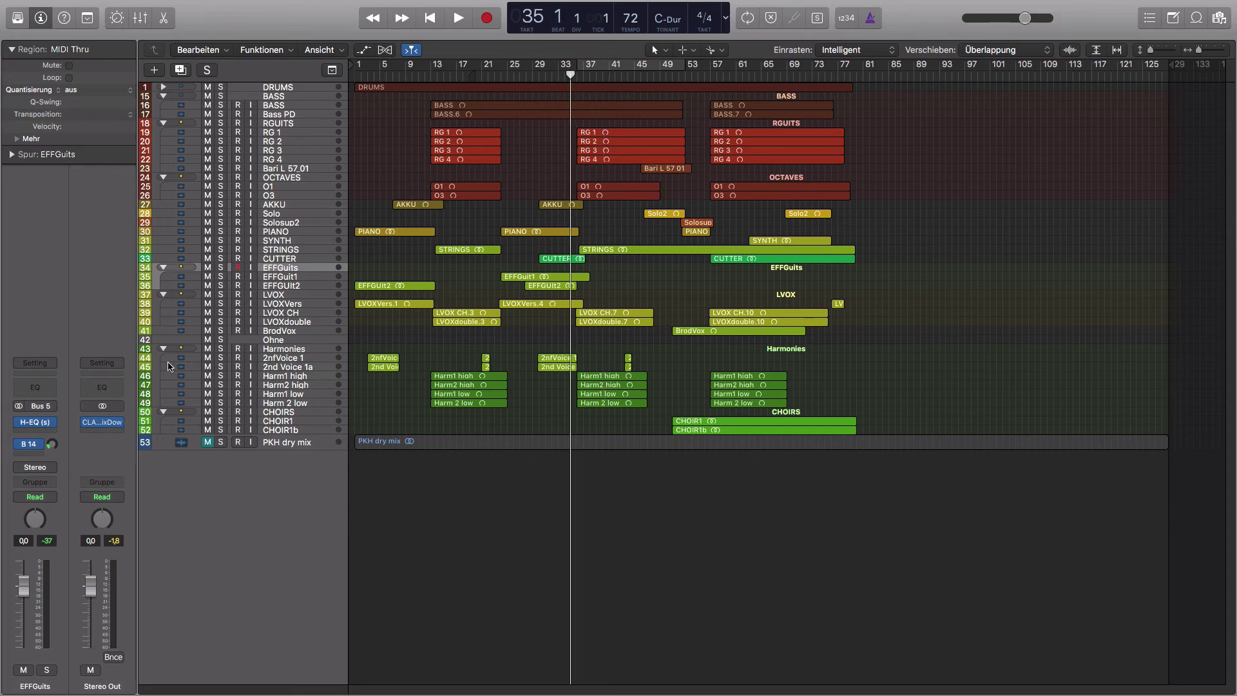
- Play the CUTTER track in solo from bar 35, move the playhead to bar 56, and clear the solo
left_click(221, 259)
key("space")
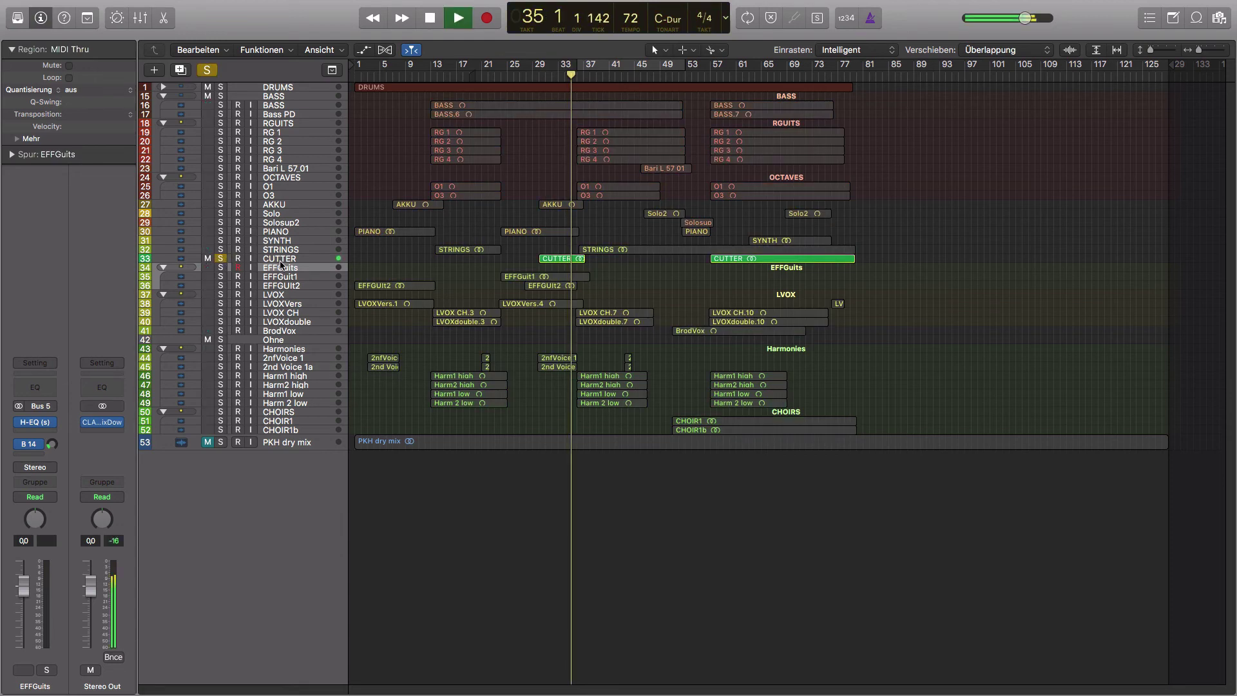
key("space")
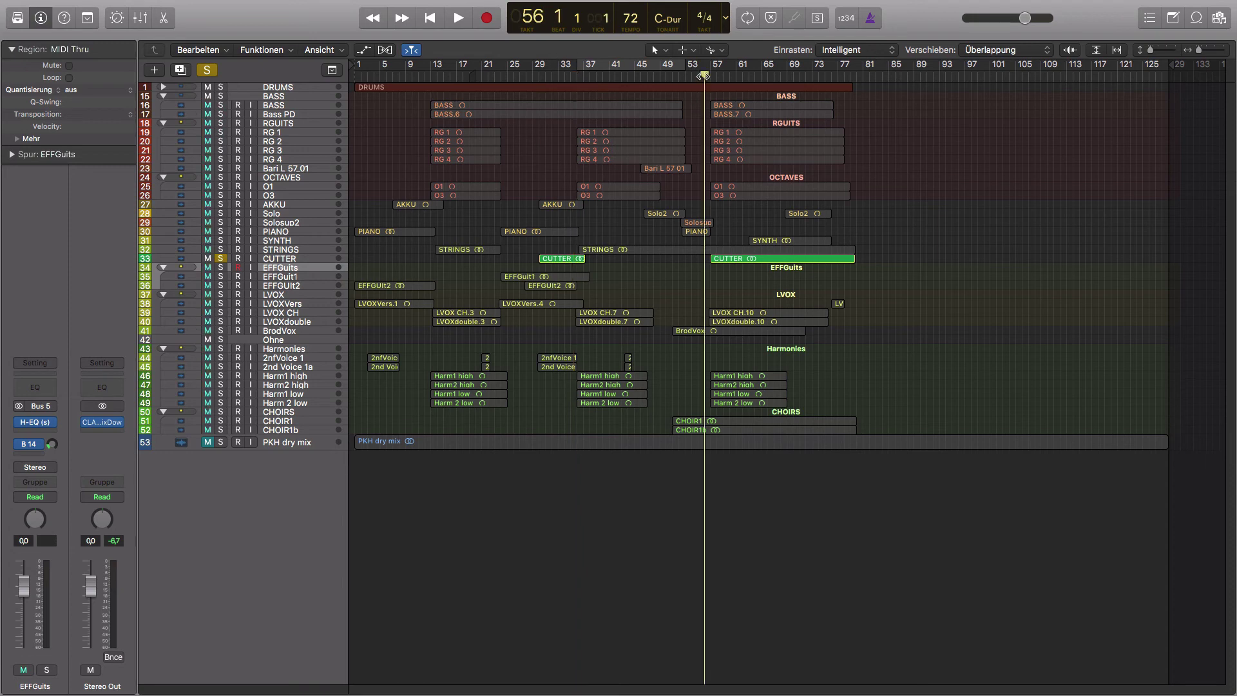
key("period")
left_click(220, 340)
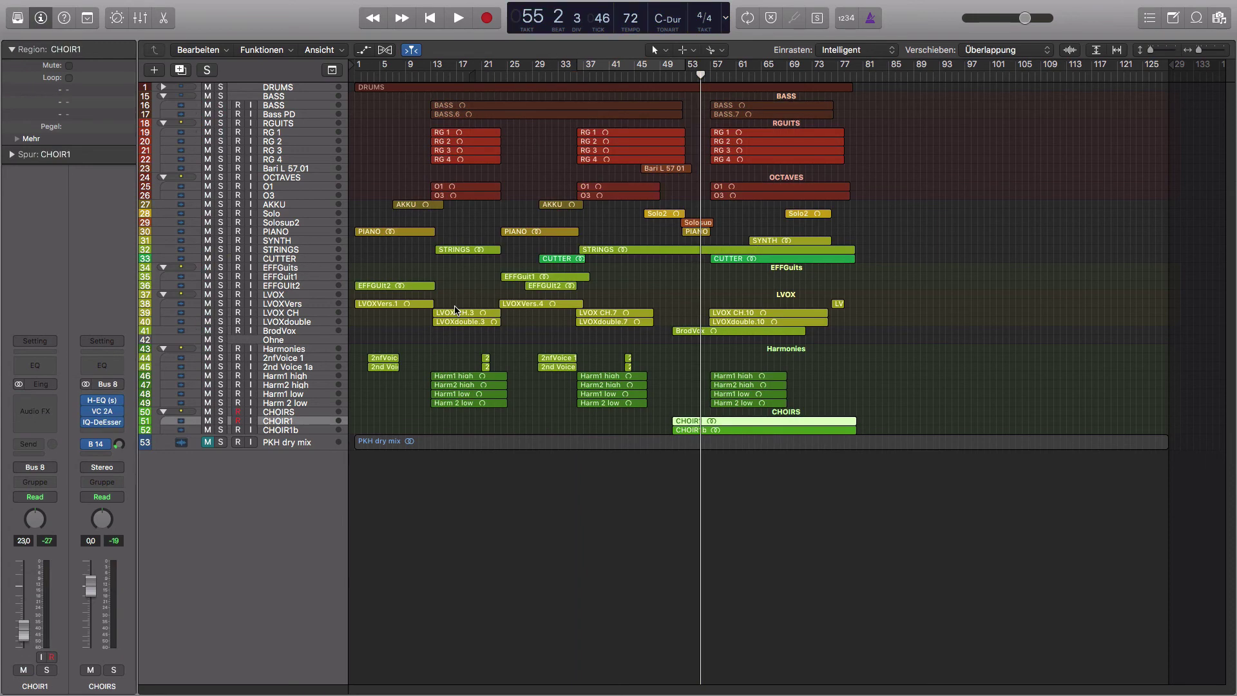